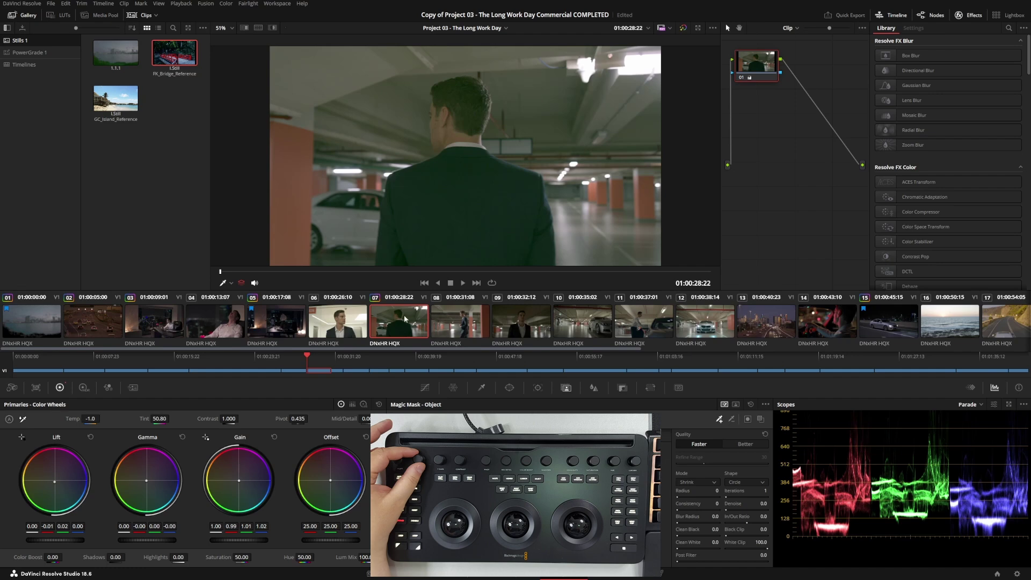
Select clip 06 and cycle its primaries controls through log wheels, color bars and color wheels.
left_click(331, 325)
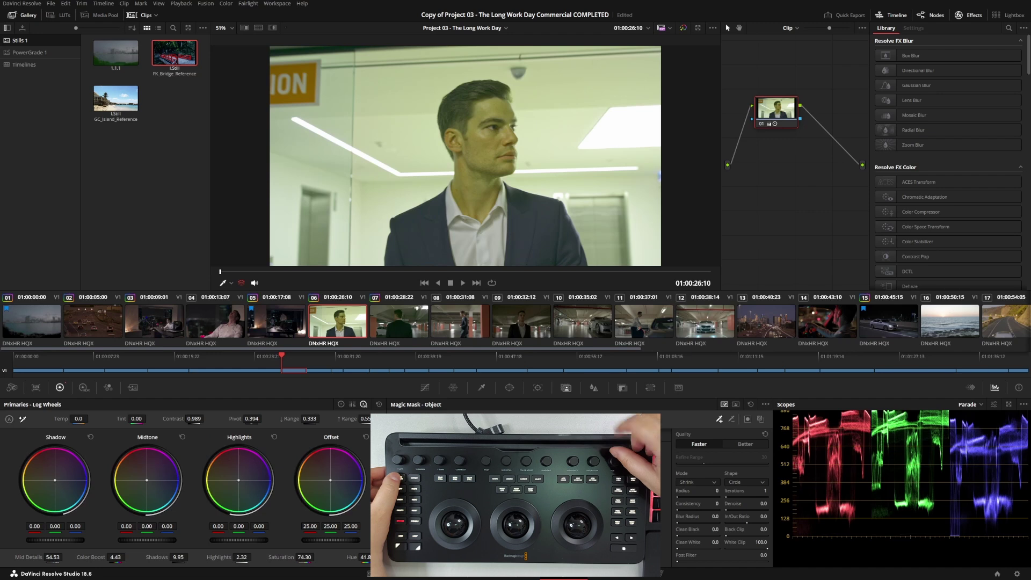
key("alt+z")
key("alt+z")
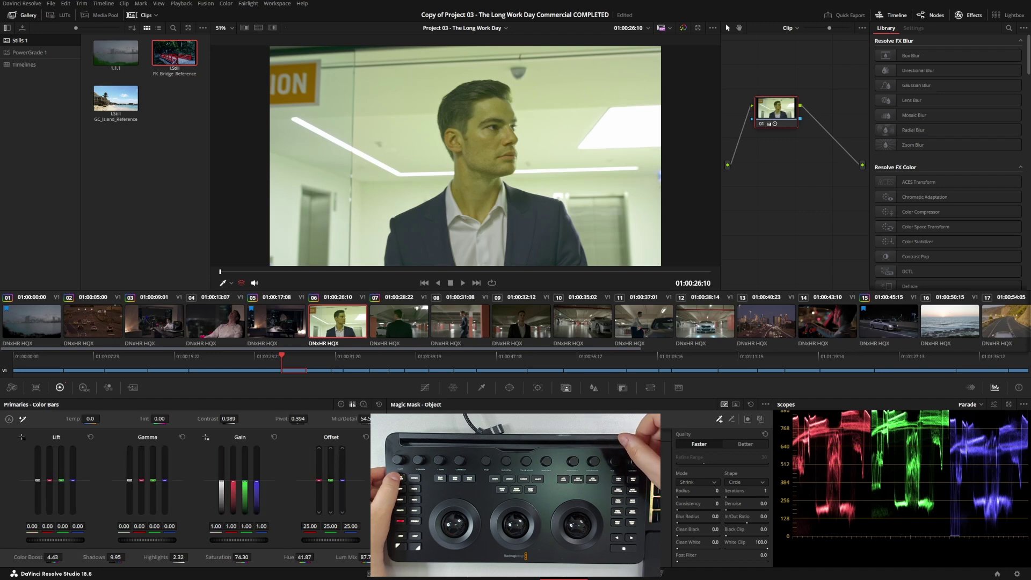
key("alt+z")
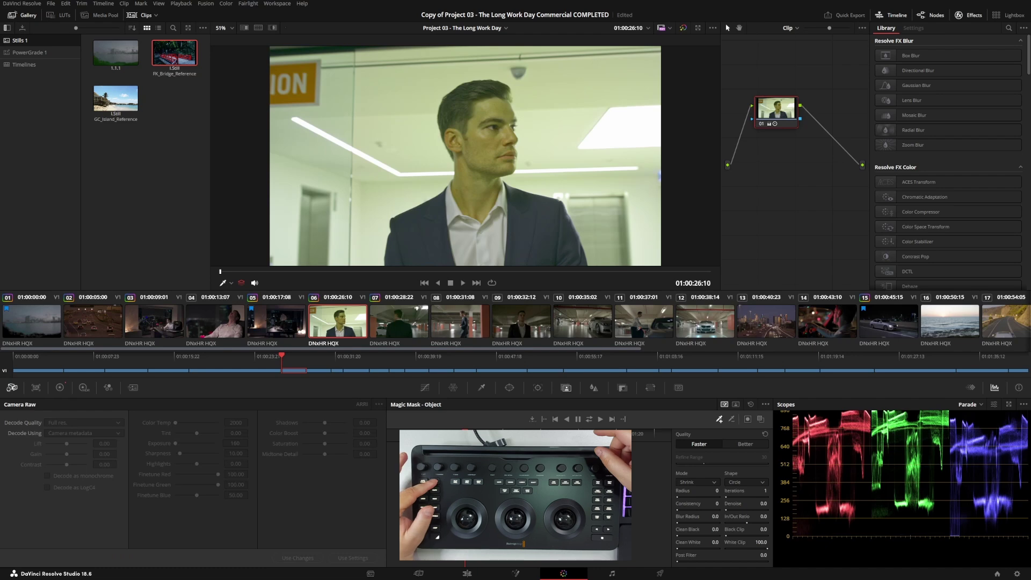
key("alt+z")
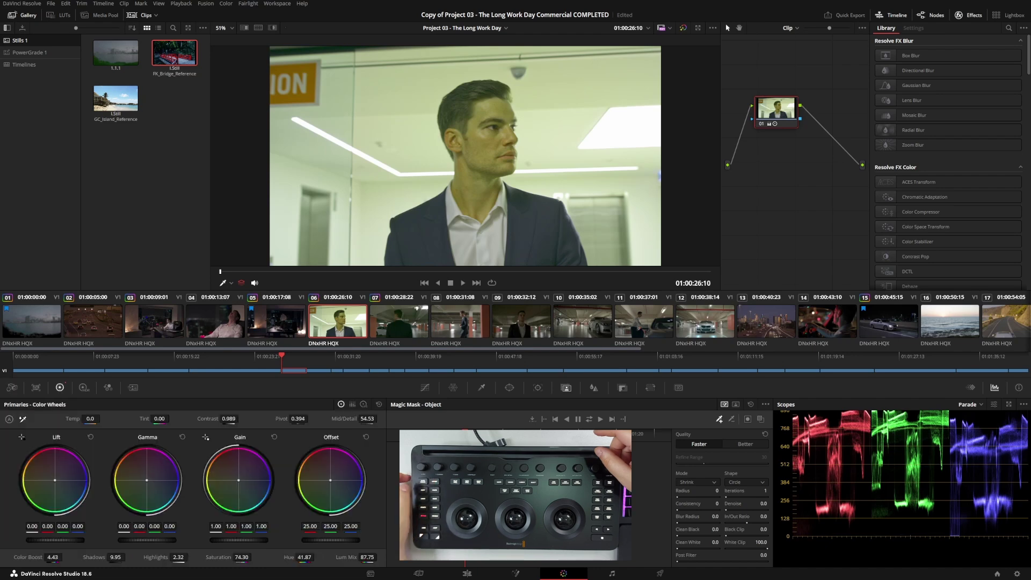
Cycle clip 06's grading controls between the High Dynamic Range color wheels and the primaries color bars.
key("alt+z")
key("alt+z")
key("alt+z")
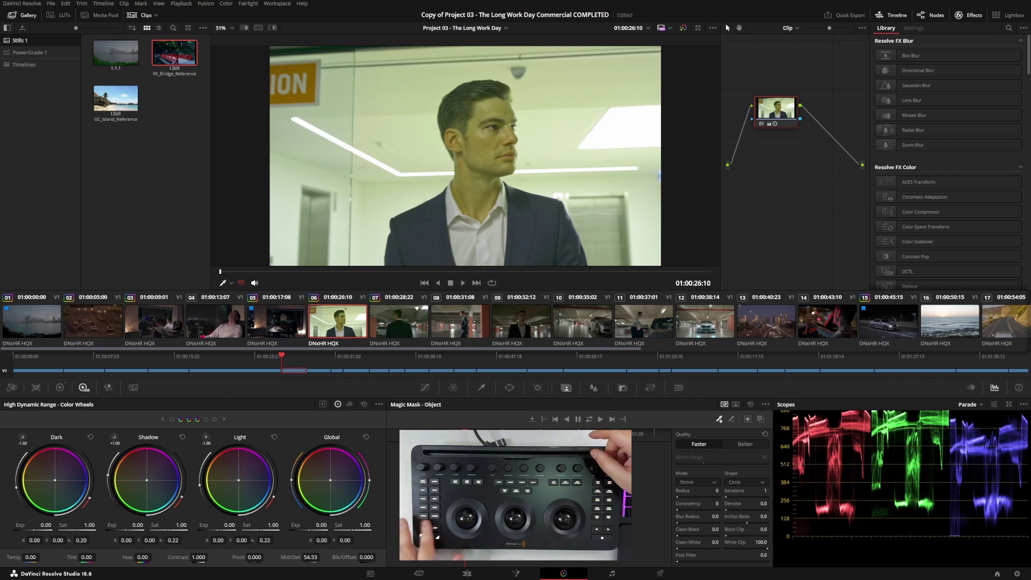
key("alt+z")
key("alt+z")
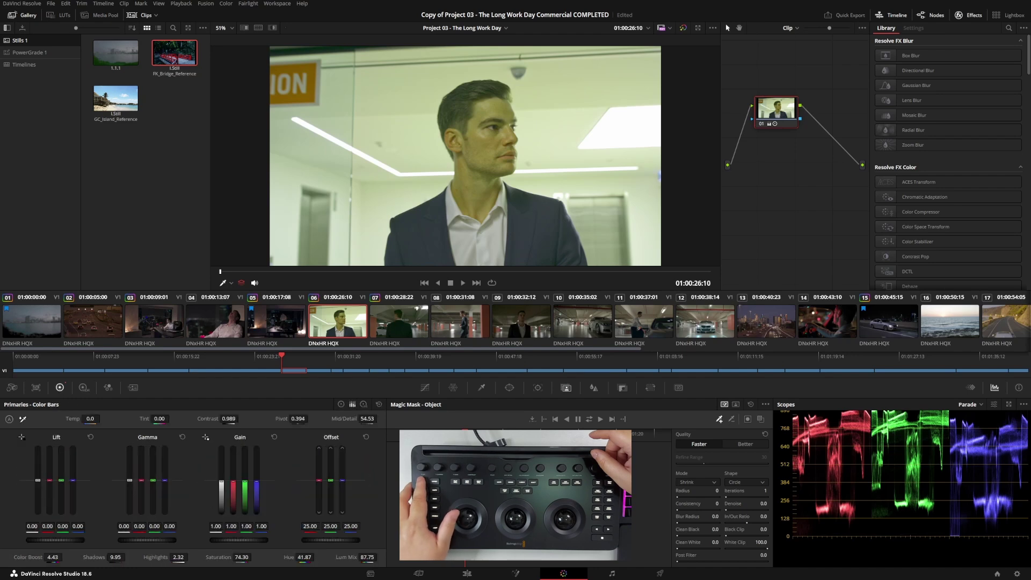
key("alt+z")
key("alt+z")
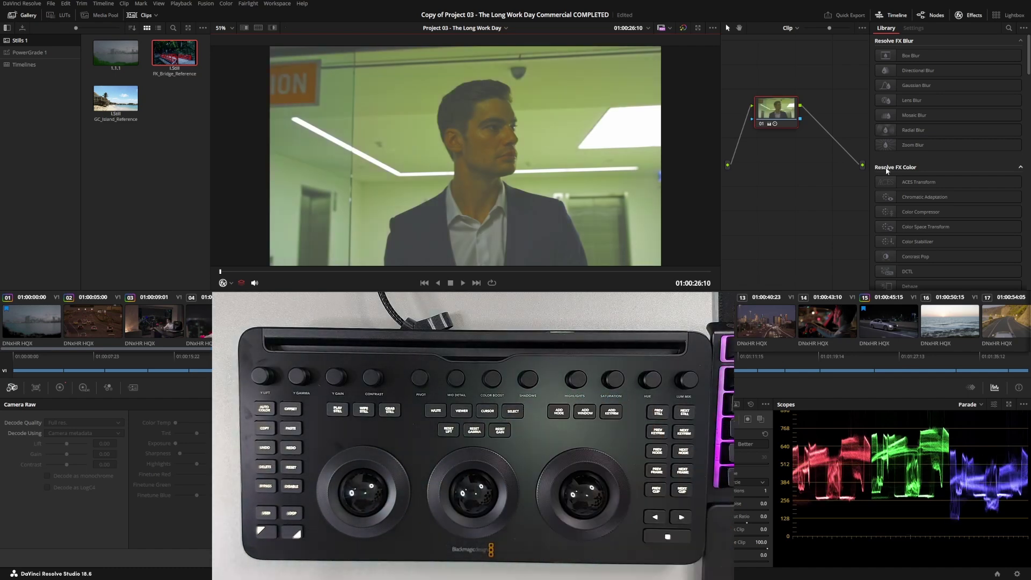
Limit node 01's grade with a circular window around the man's head and add a serial node after it.
left_click(60, 387)
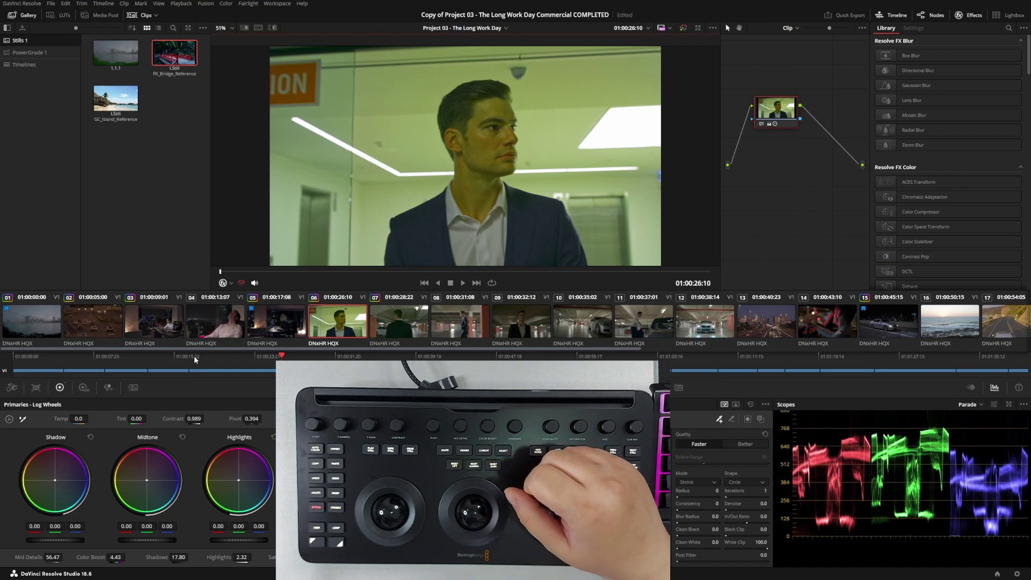
key("shift+grave")
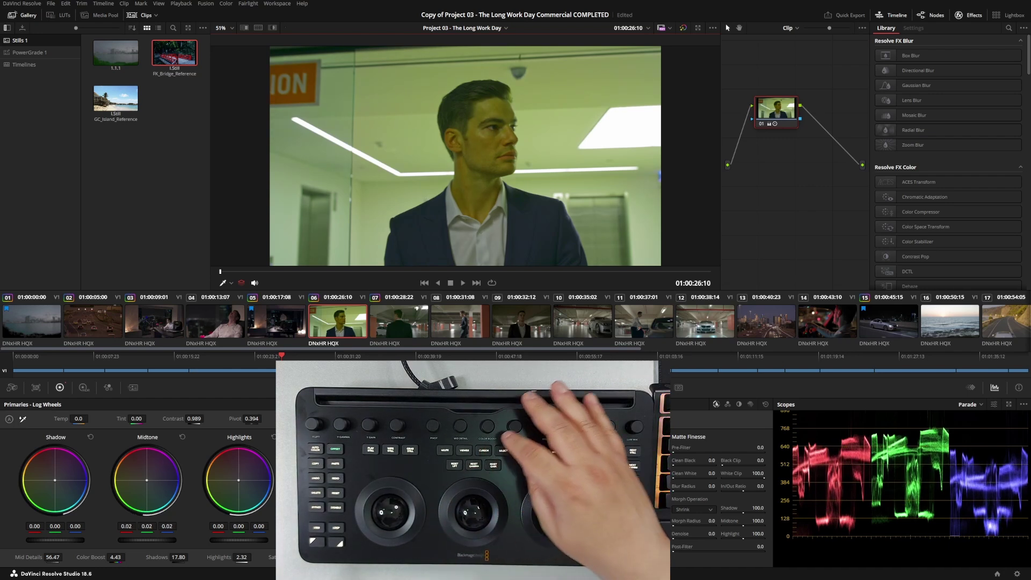
key("ctrl+f")
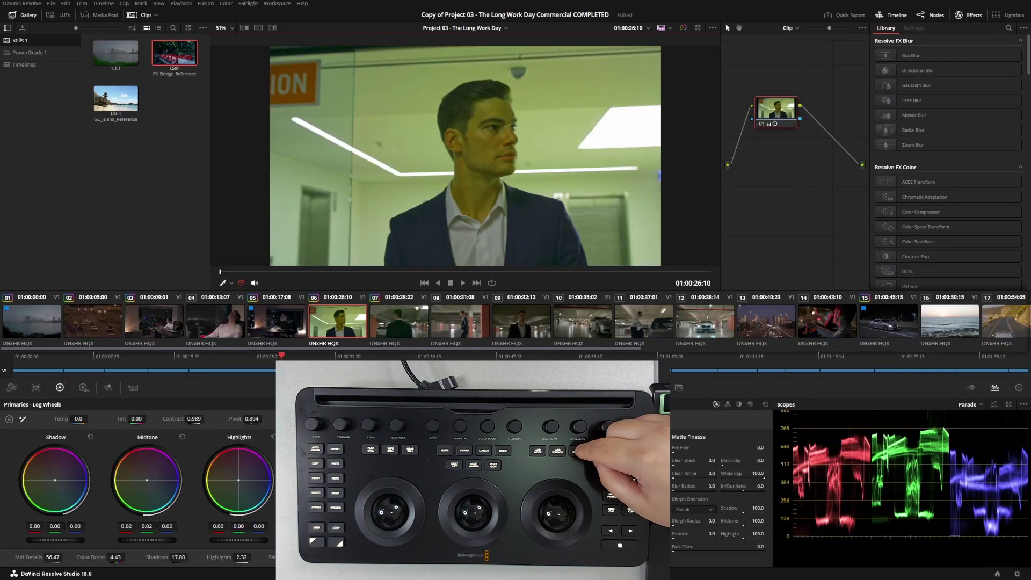
key("alt+c")
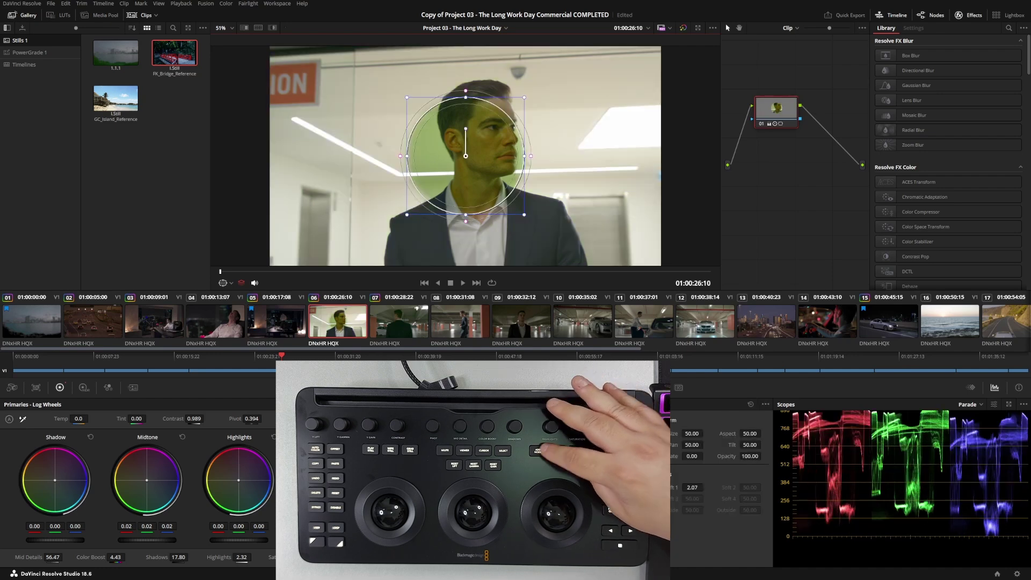
key("alt+s")
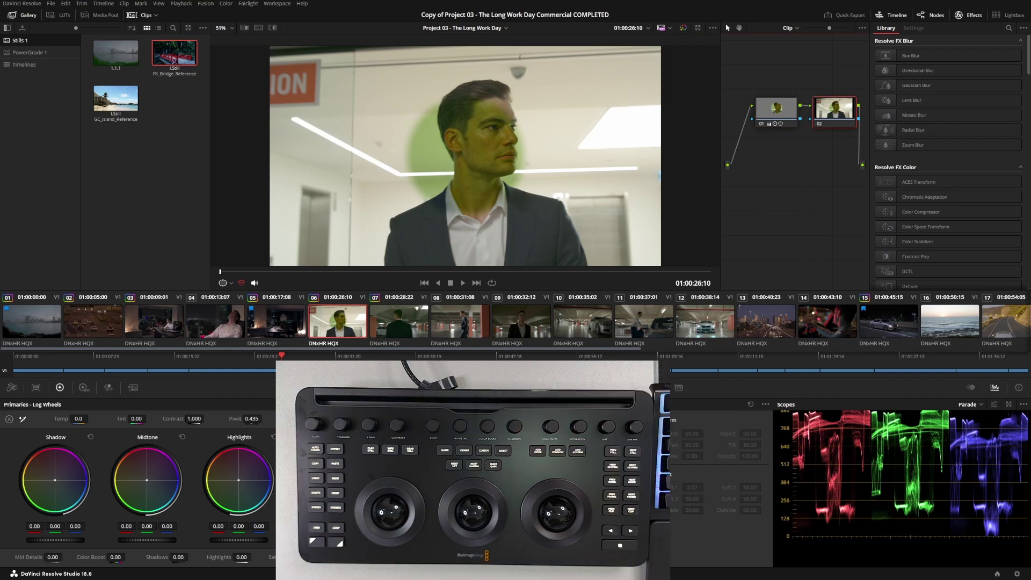
Show clip 06's keyframes and add keyframes at its first frame, at 00:00:00:20 and at 00:00:01:17.
left_click(972, 388)
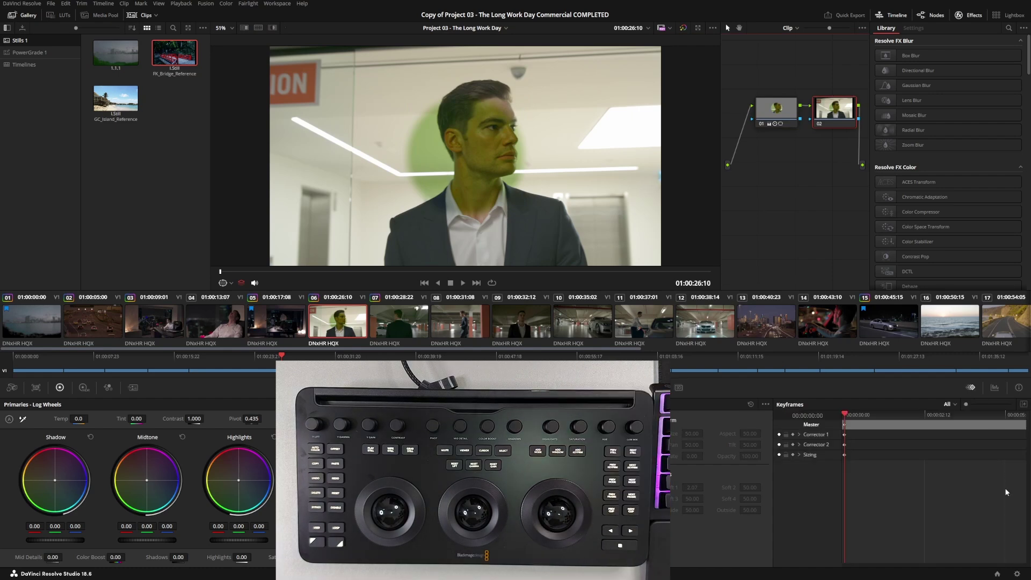
key("ctrl+[")
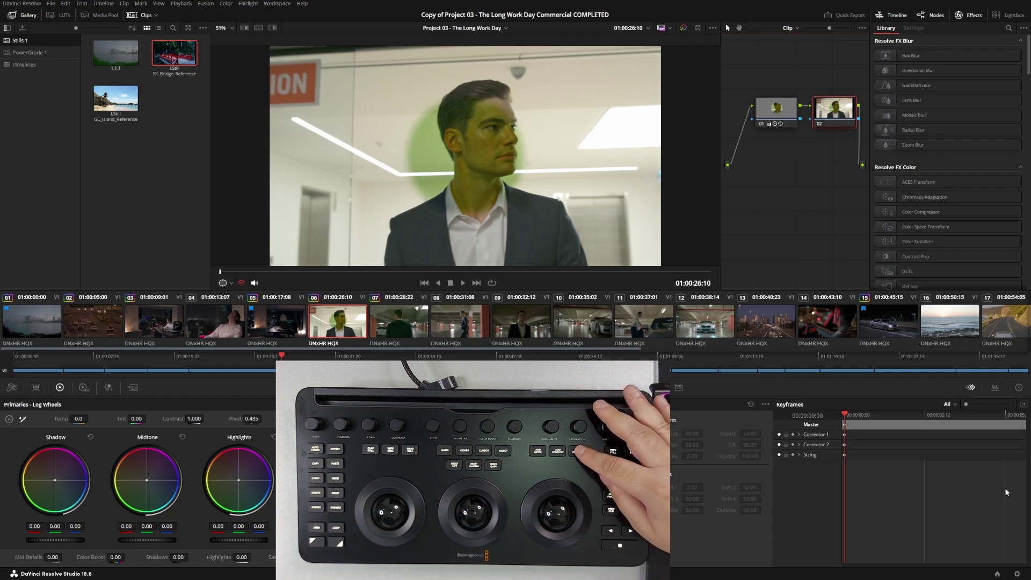
left_click_drag(845, 418, 907, 409)
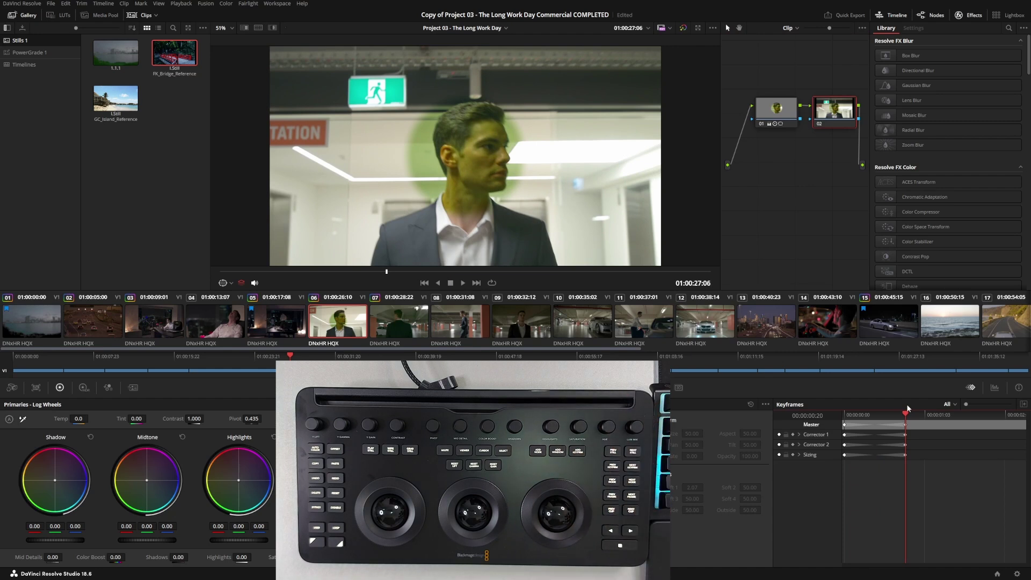
left_click_drag(908, 413, 972, 405)
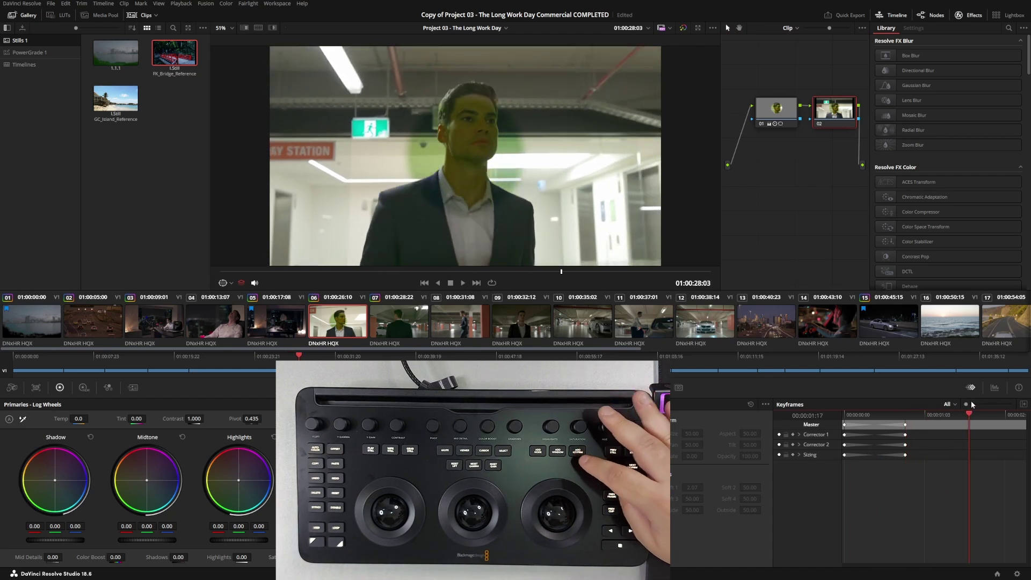
key("ctrl+[")
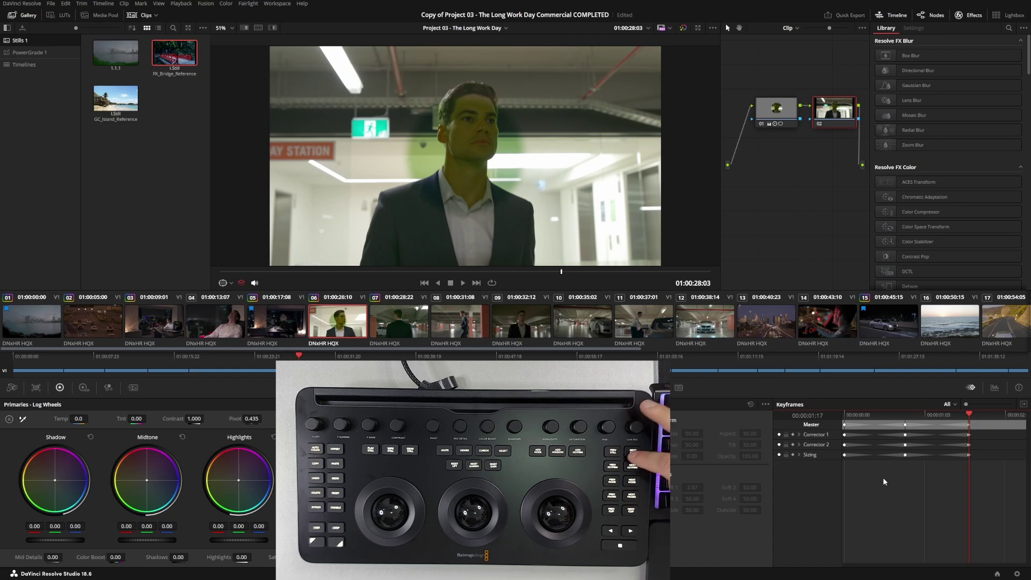
Switch the active node back and forth between nodes 01 and 02 of clip 06.
key("shift+semicolon")
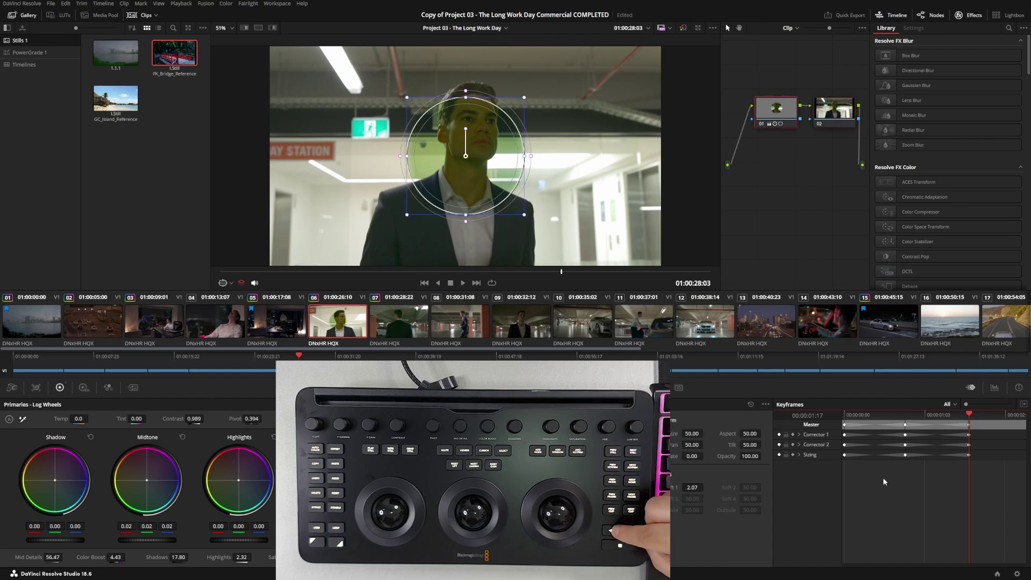
key("shift+apostrophe")
key("shift+semicolon")
Play and pause the timeline through the parking garage shots following clip 06.
key("space")
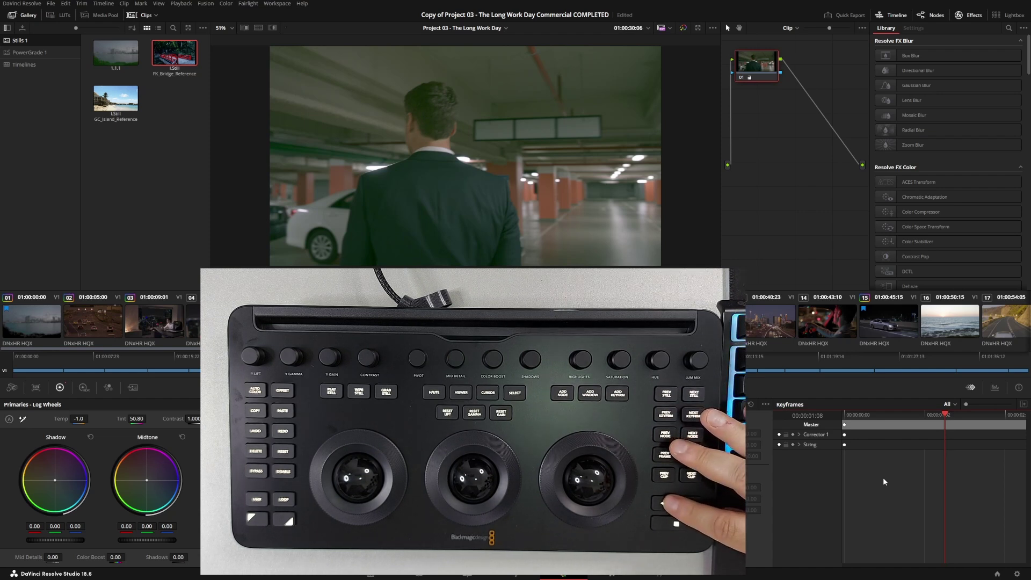
key("space")
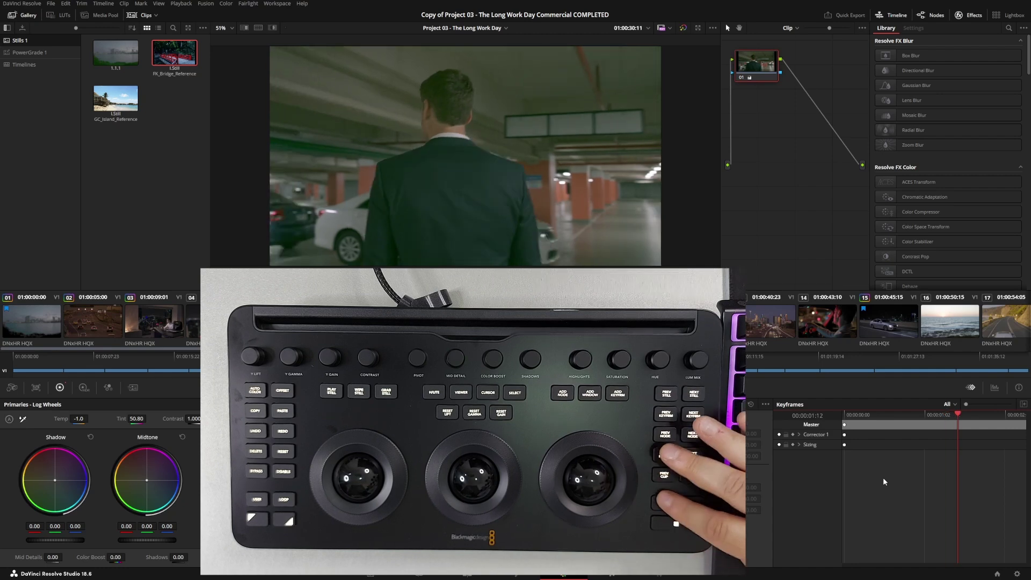
key("space")
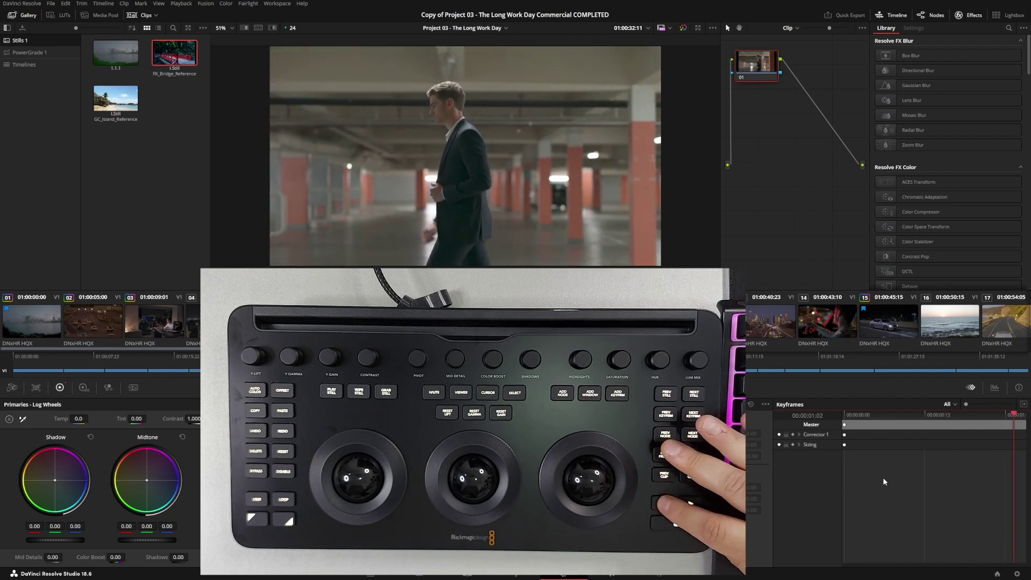
key("space")
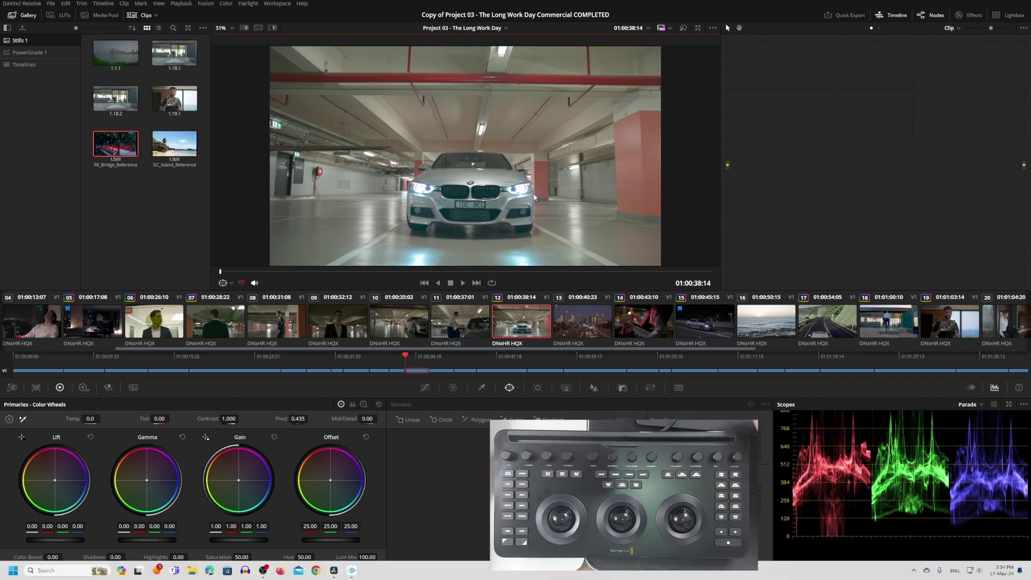
Open DaVinci Control Panels Setup, check the option for adding a control panel, and return to DaVinci Resolve.
left_click(369, 570)
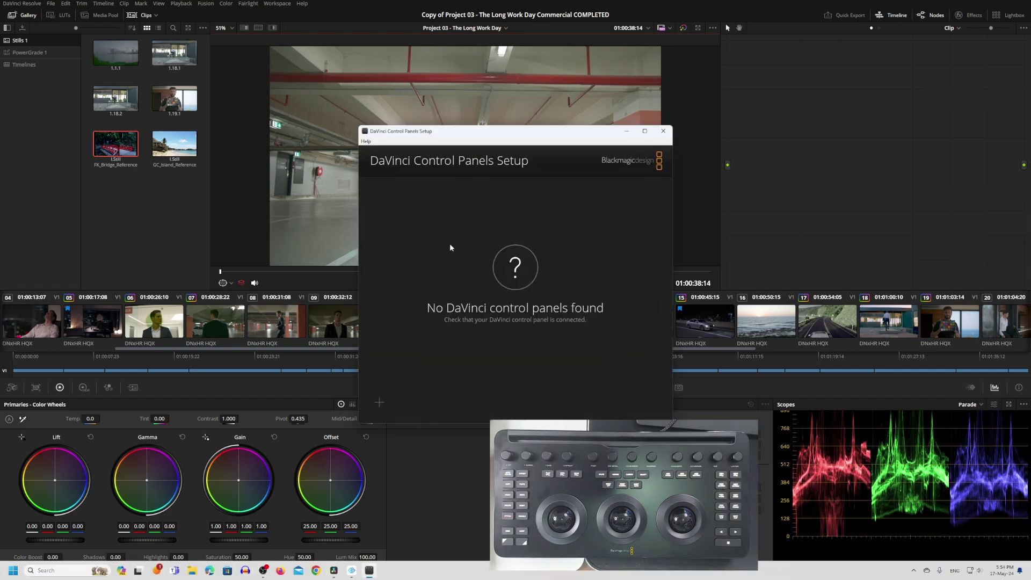
left_click(379, 403)
key("Escape")
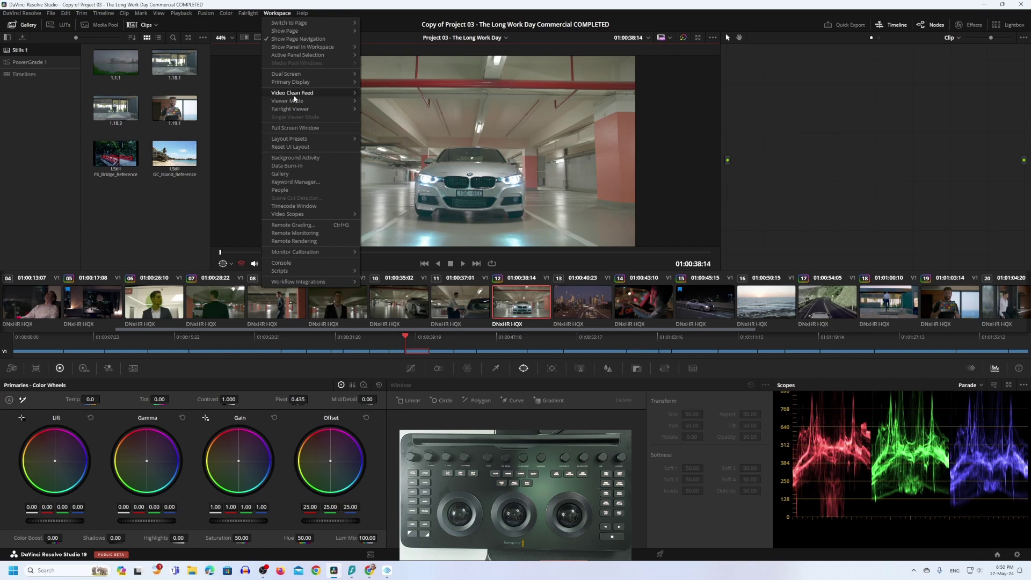
left_click(295, 128)
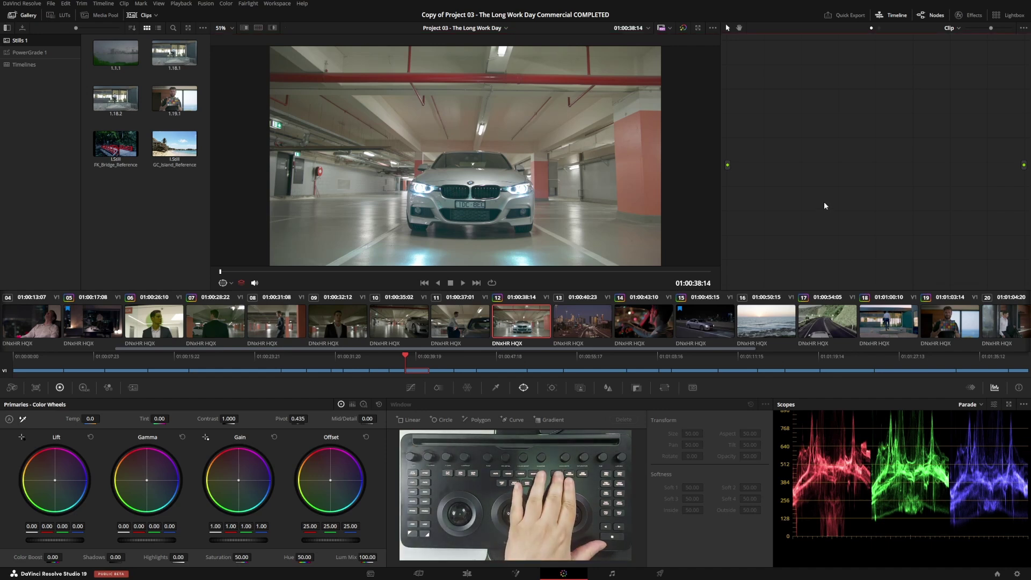
Add a first corrector node to clip 12 and place it between the graph's input and output.
key("alt+s")
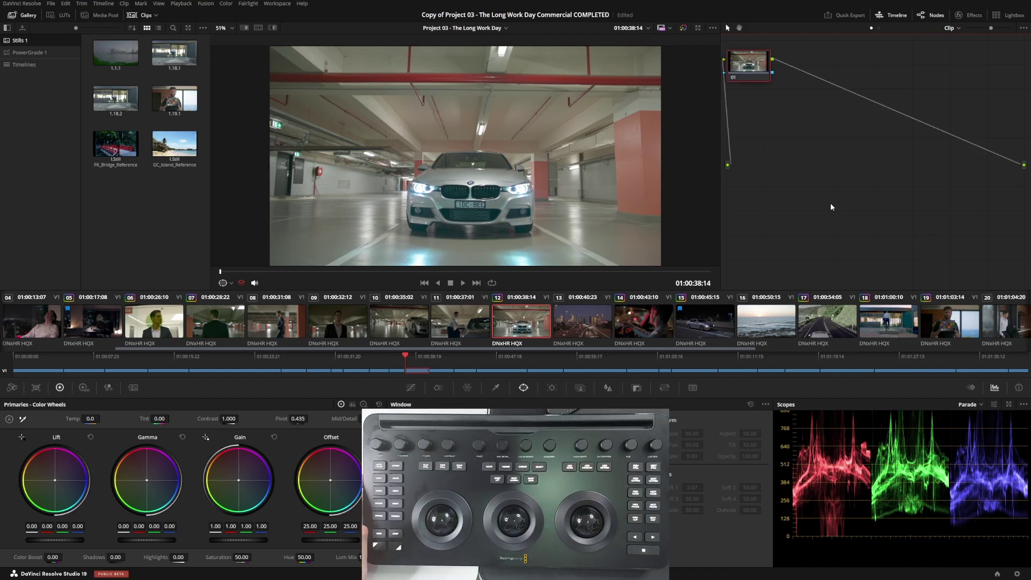
left_click_drag(755, 71, 794, 129)
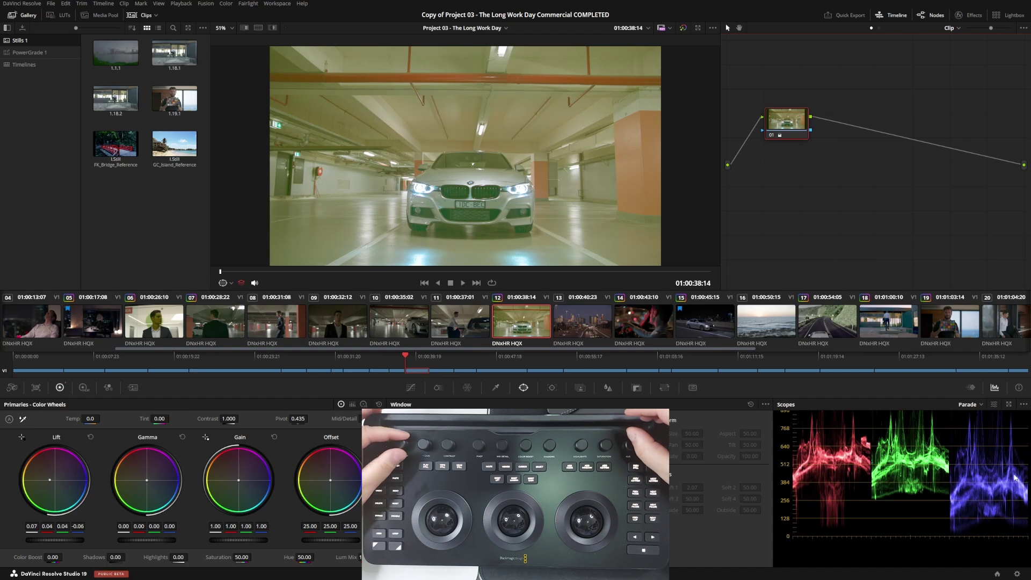
Try Auto Color on clip 12's node 01 twice, resetting the node's grade after each try.
key("alt+shift+c")
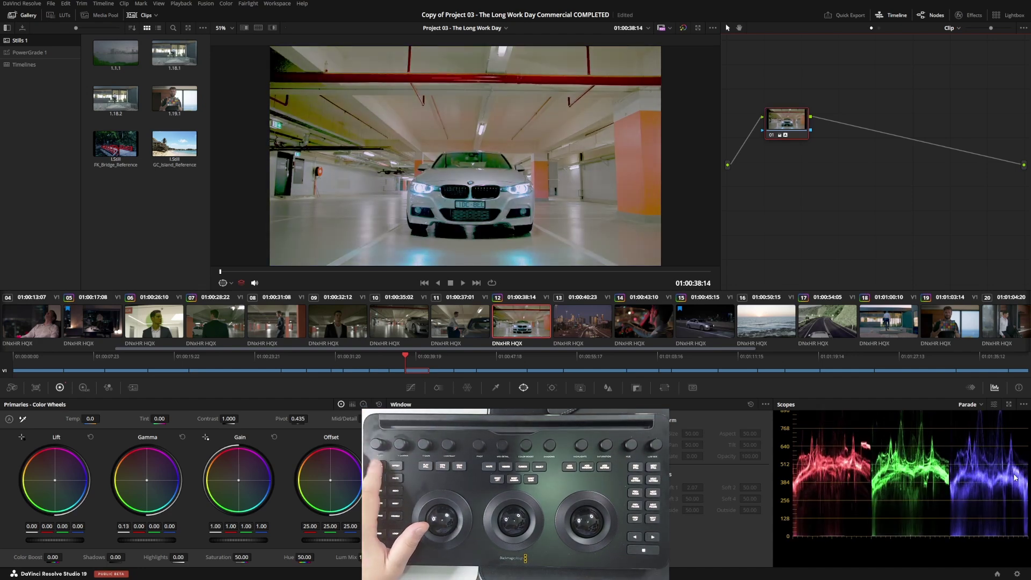
right_click(801, 131)
left_click(816, 138)
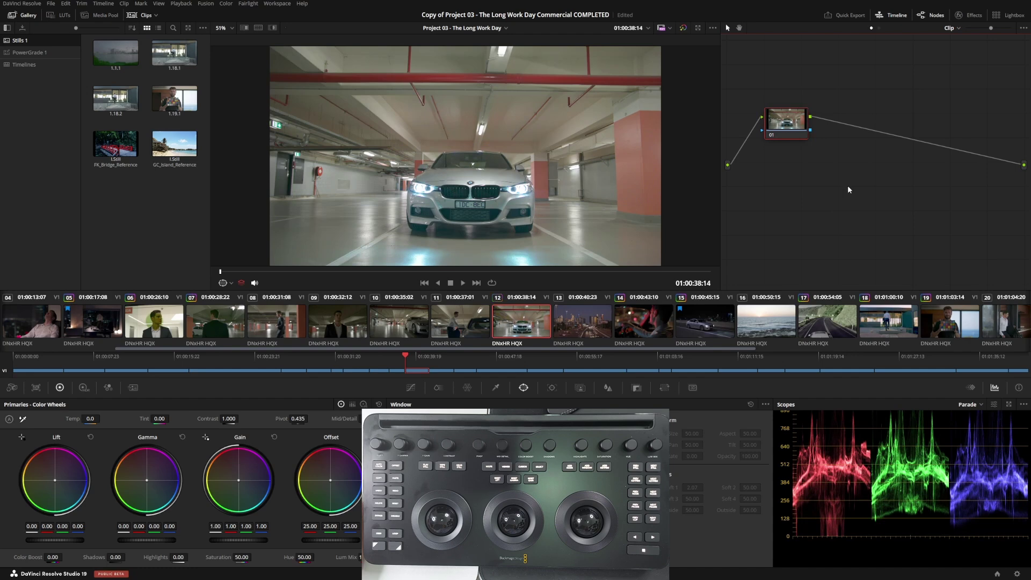
key("alt+shift+c")
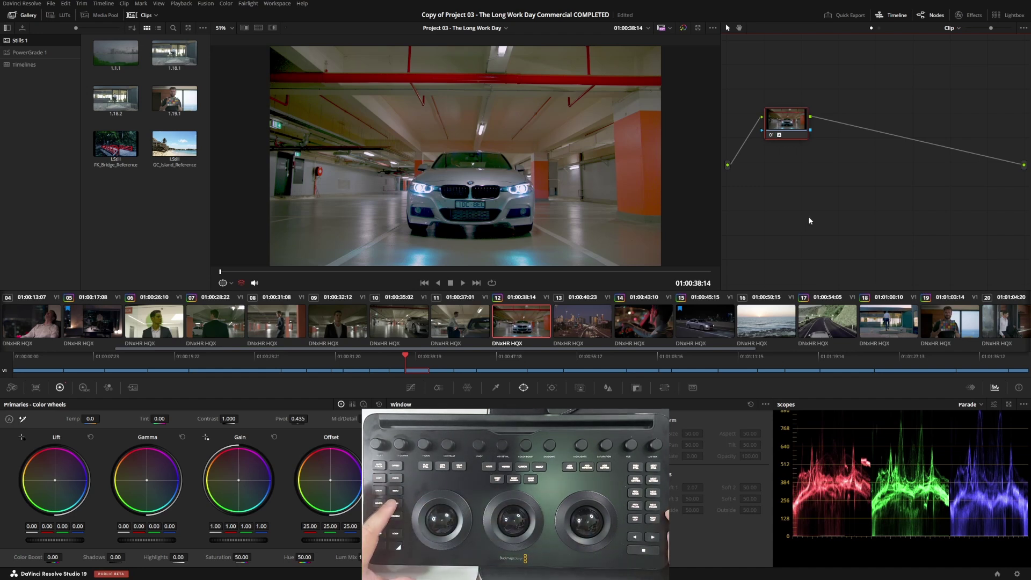
key("shift+Home")
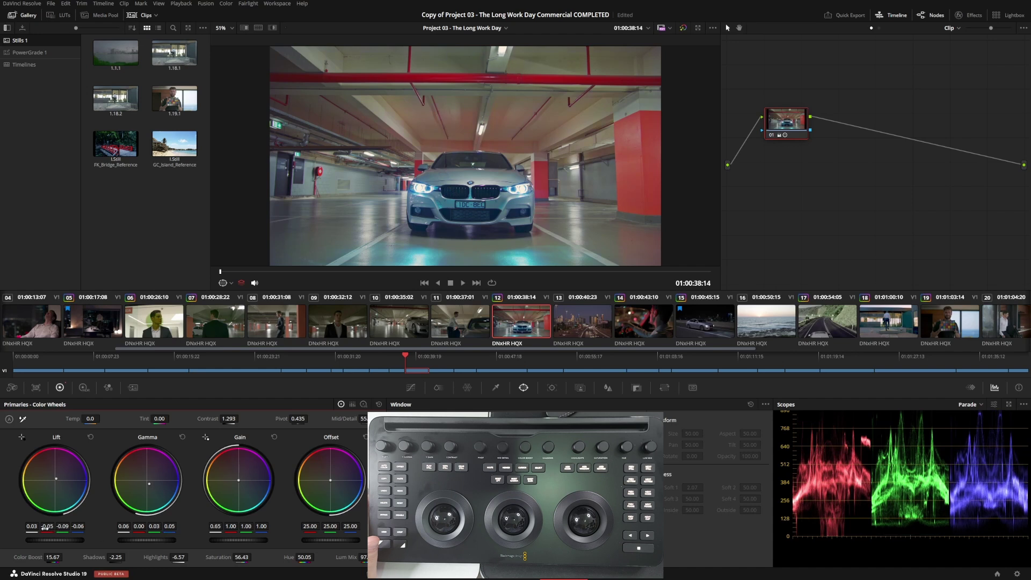
Set clip 12's lift red to -0.03 and gamma red to -0.05, and switch the scopes to Waveform.
left_click_drag(45, 527, 56, 527)
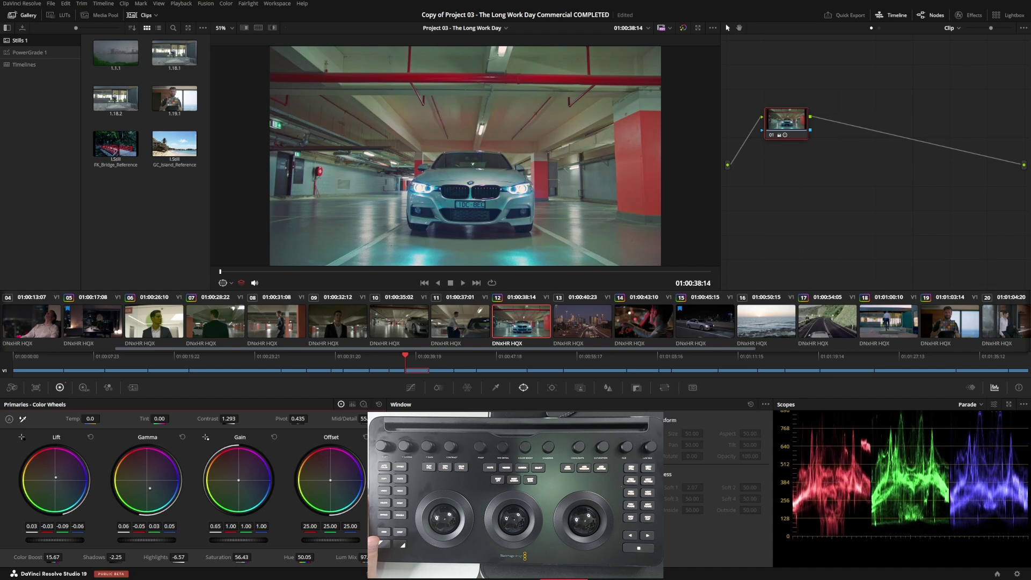
left_click(979, 406)
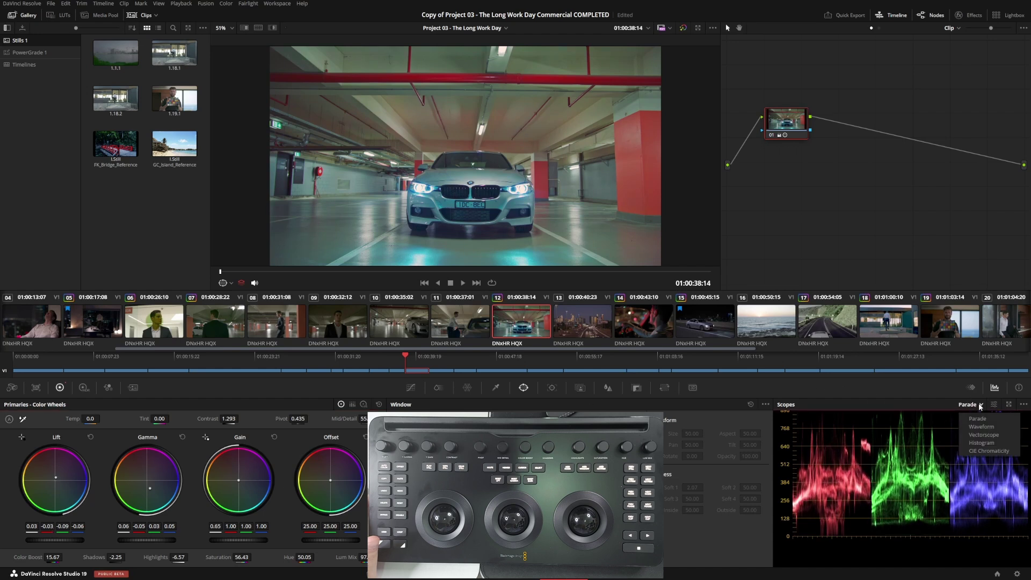
left_click(979, 426)
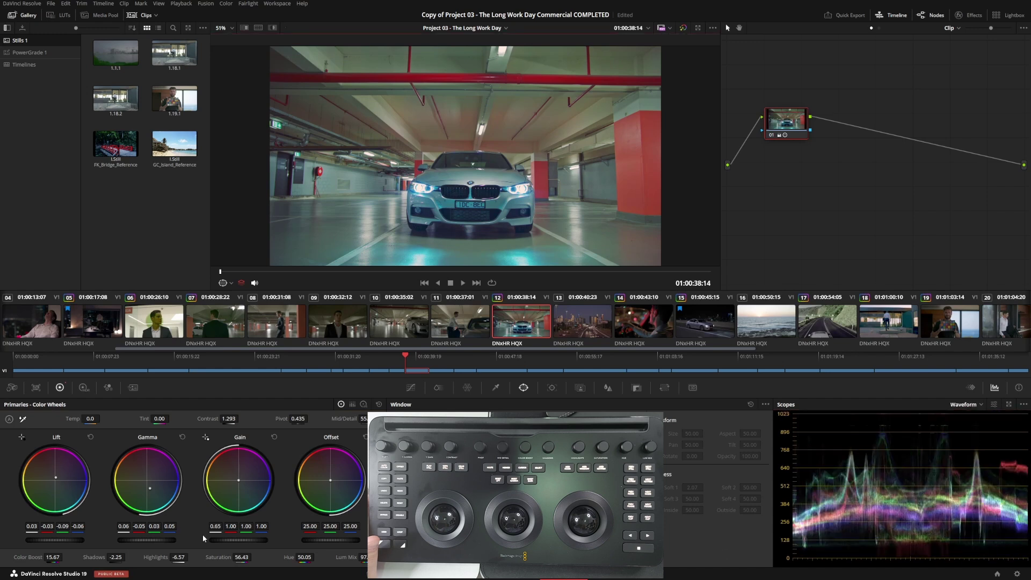
Rebalance clip 12's primaries with master lift 0.04, gamma 0.09 and gain 0.60, and switch the scopes back to Parade.
left_click_drag(136, 531, 146, 532)
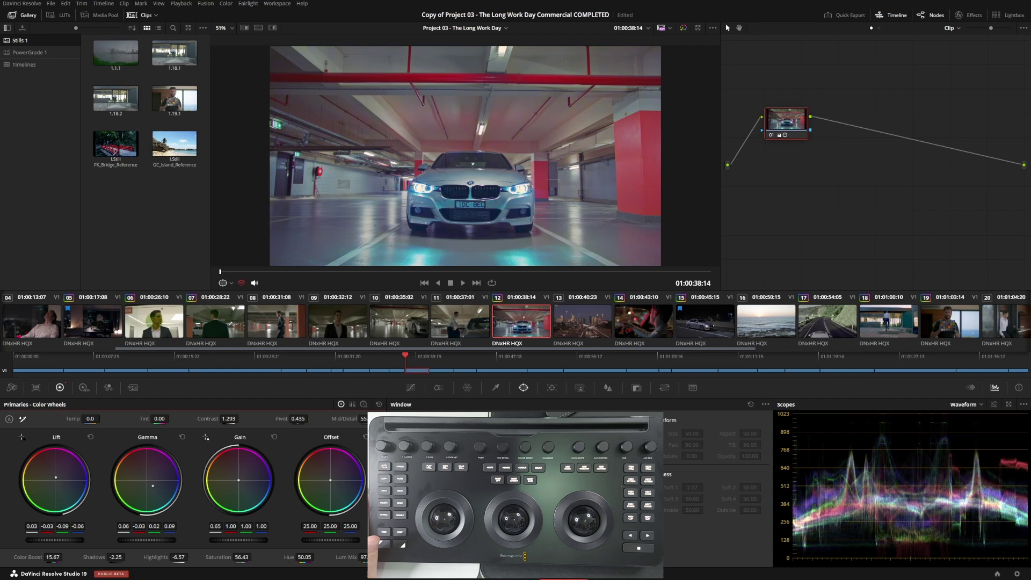
left_click_drag(77, 527, 33, 527)
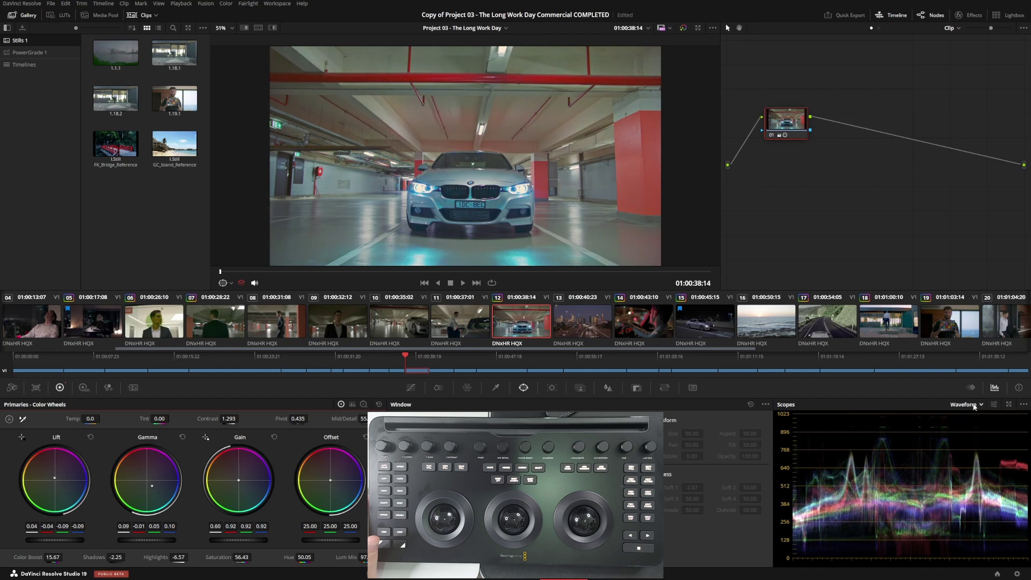
left_click(975, 407)
left_click(982, 420)
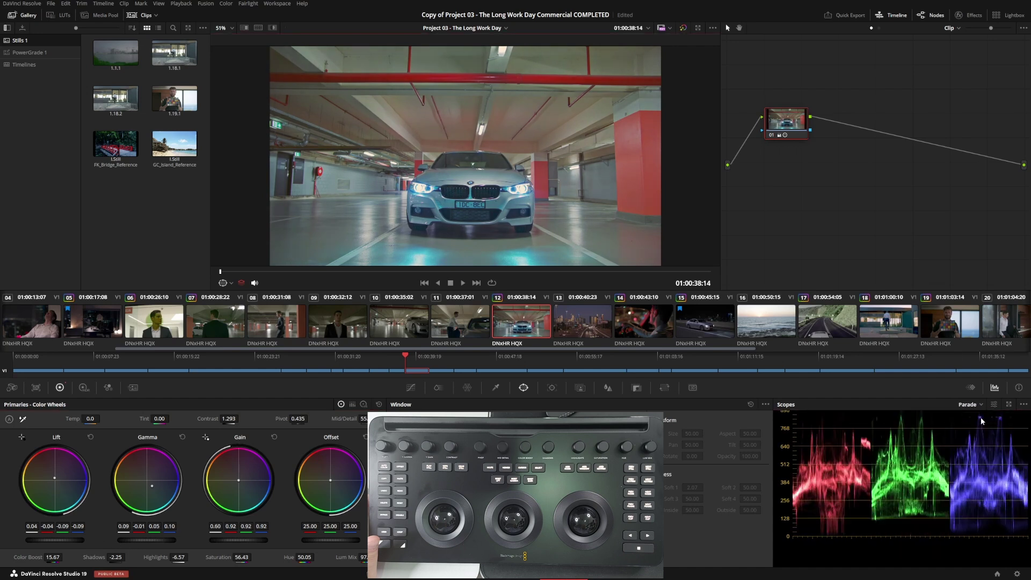